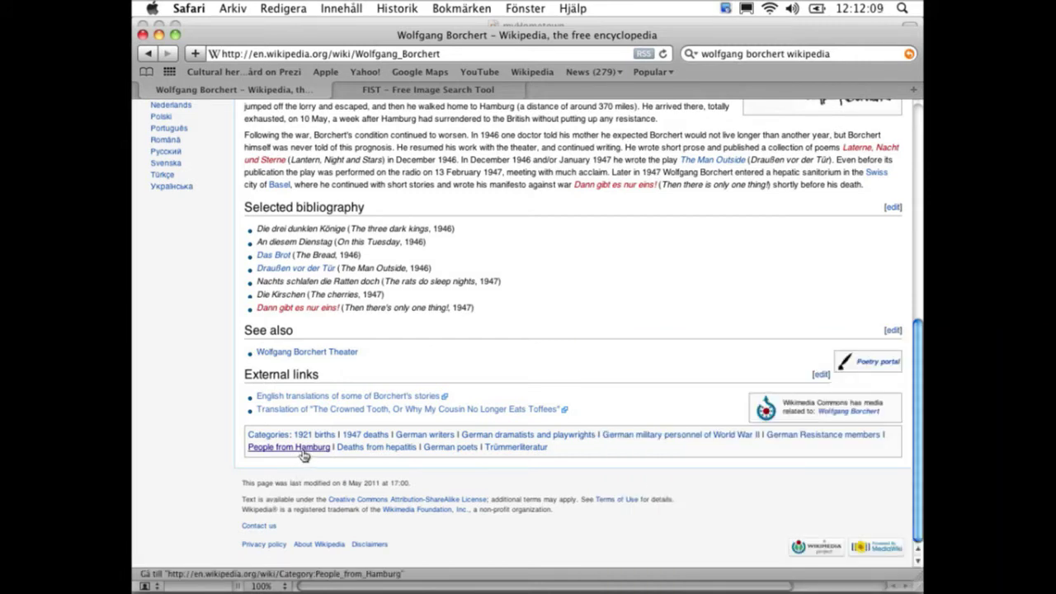
Open the People from Hamburg category and scroll to its member list (200 of 465 pages).
click(302, 450)
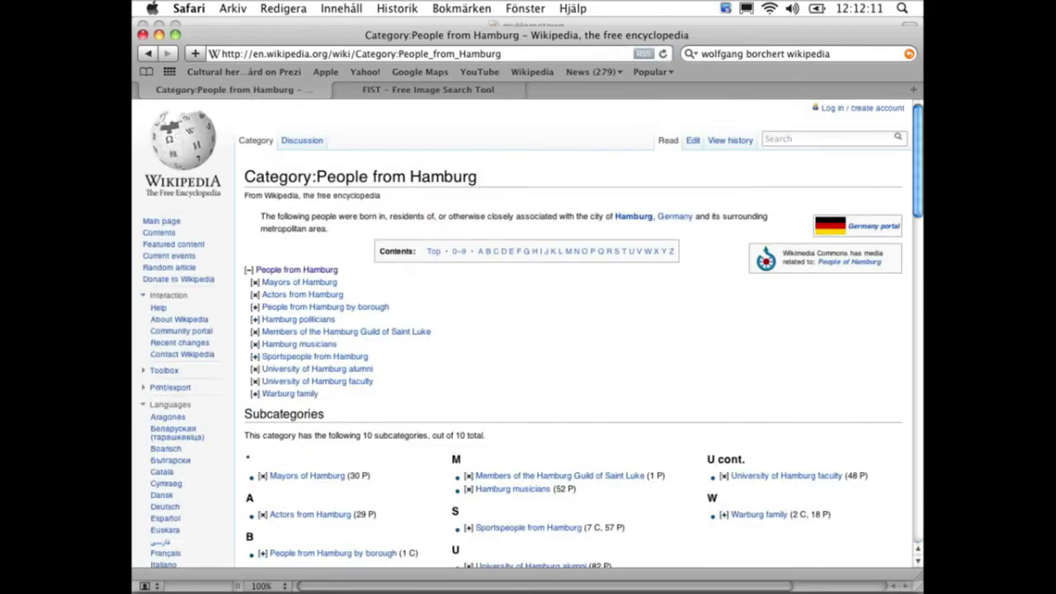
scroll(304, 352, down, 2)
scroll(304, 353, down, 1)
scroll(303, 353, down, 2)
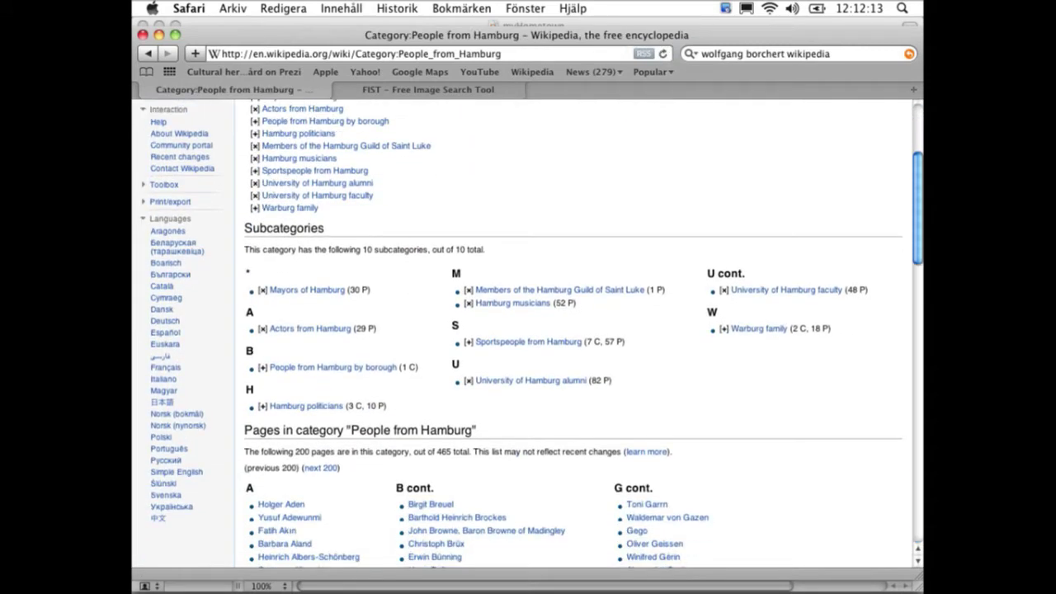
scroll(360, 370, down, 2)
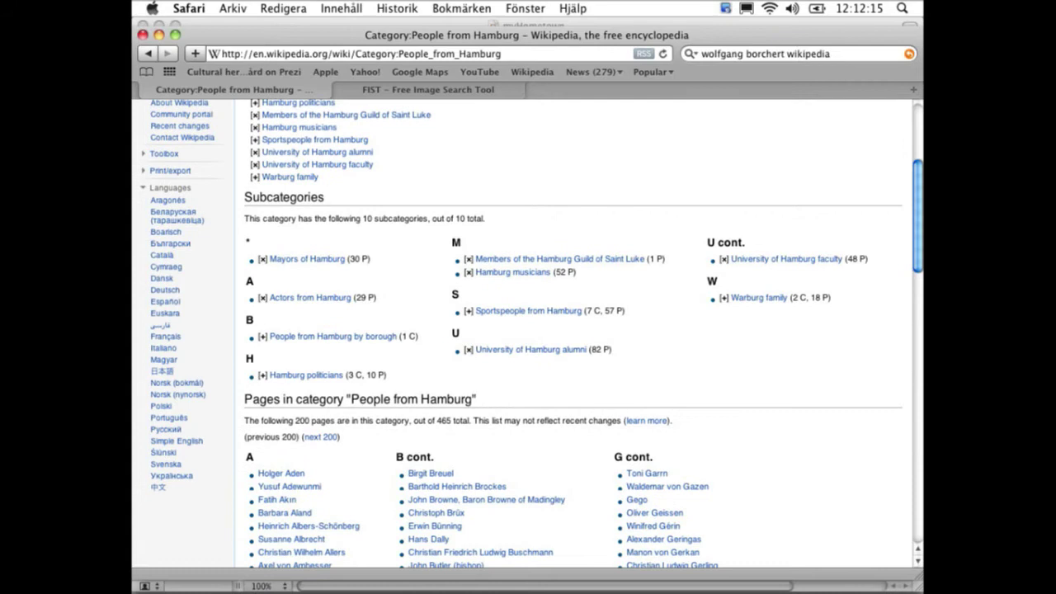
scroll(361, 370, down, 5)
scroll(361, 370, down, 3)
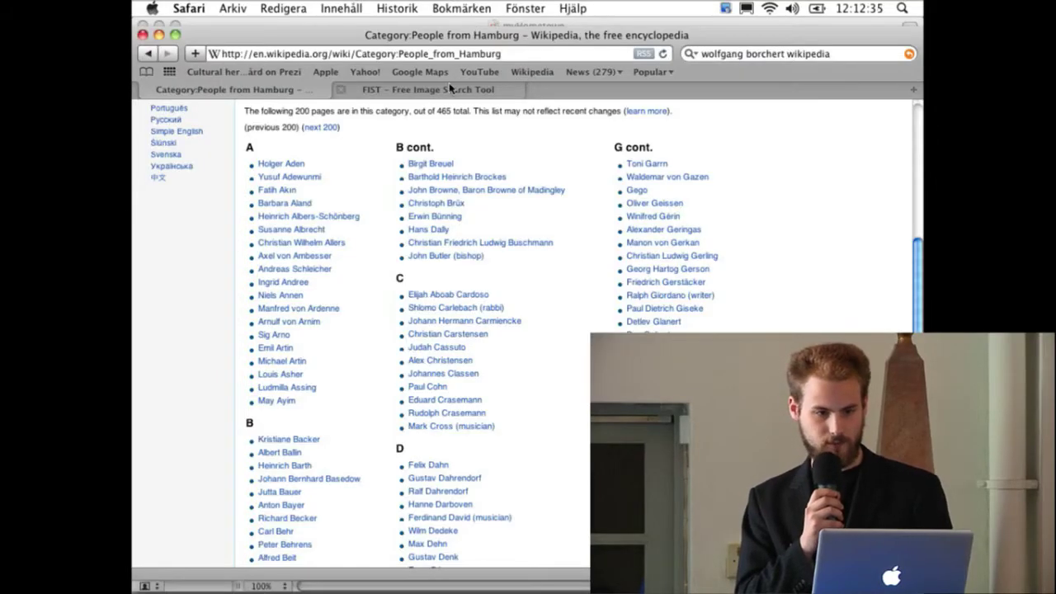
Switch to the FIST page and look over its Scan and Image sources settings.
click(449, 87)
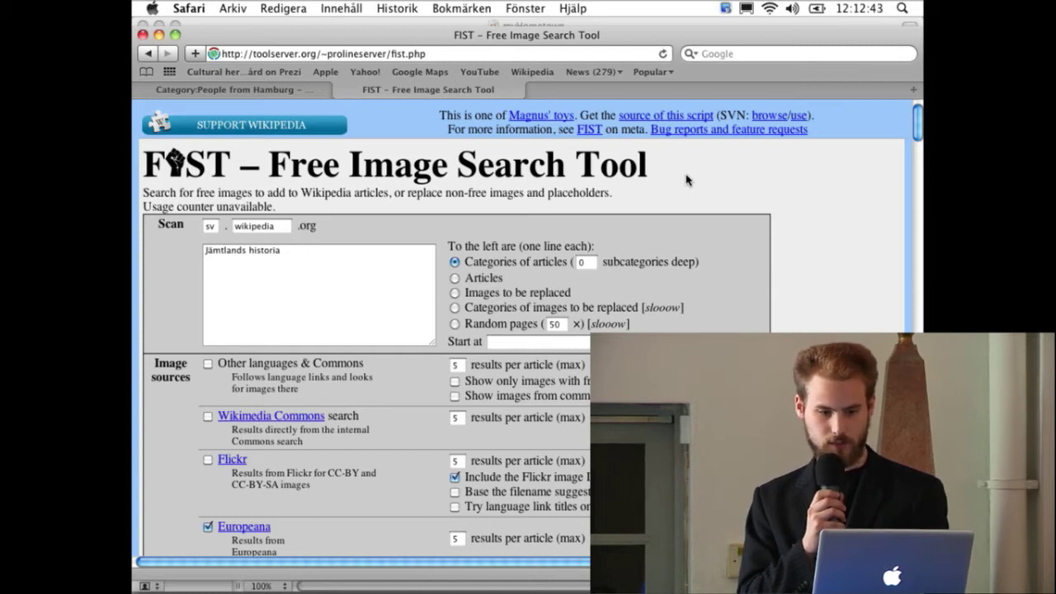
scroll(685, 180, down, 1)
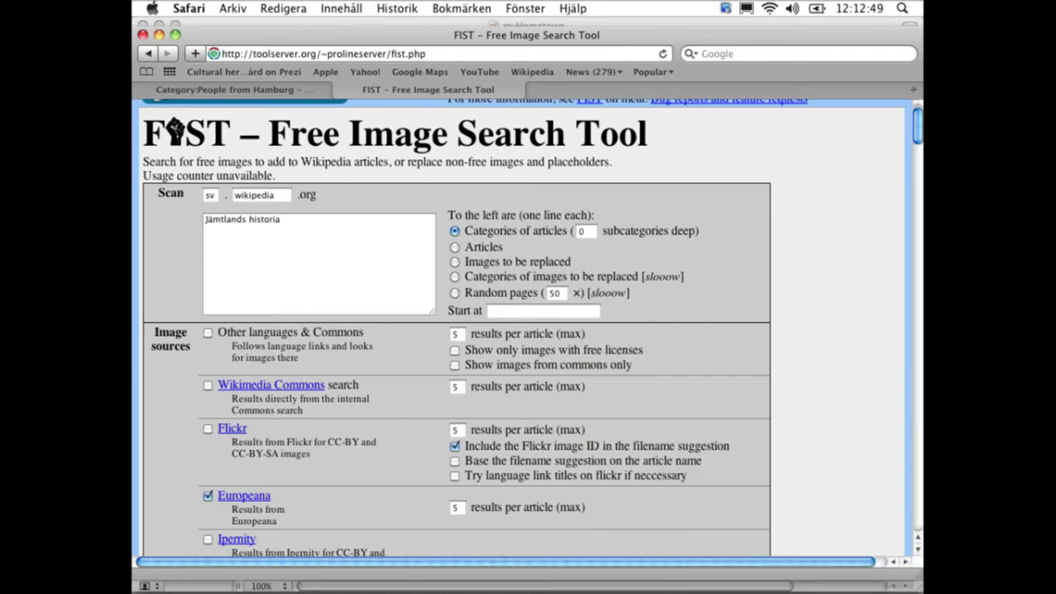
scroll(531, 328, down, 1)
scroll(532, 328, down, 1)
scroll(531, 328, down, 1)
scroll(532, 327, up, 1)
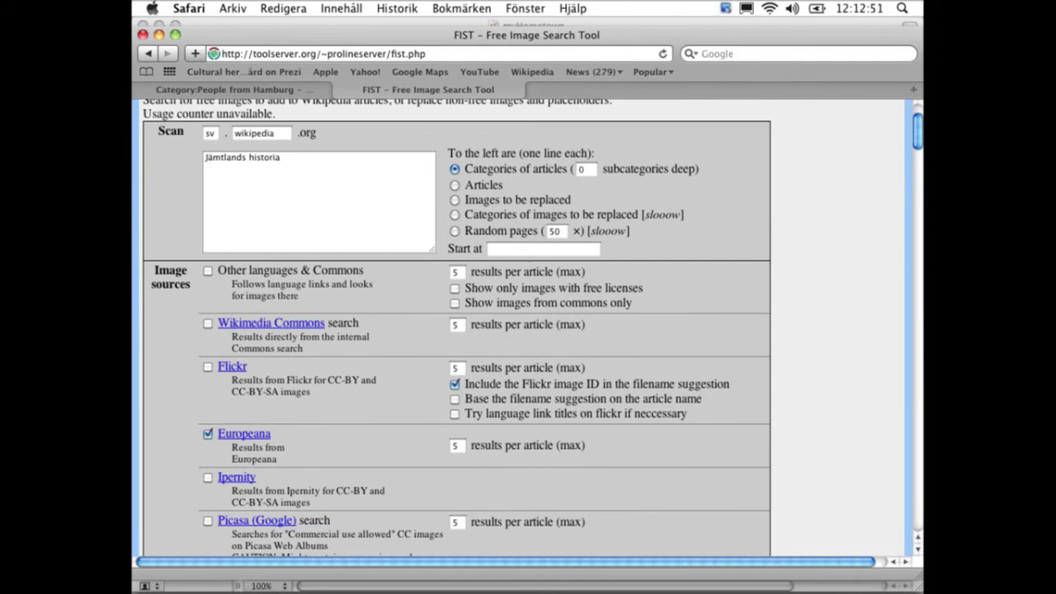
scroll(175, 162, up, 3)
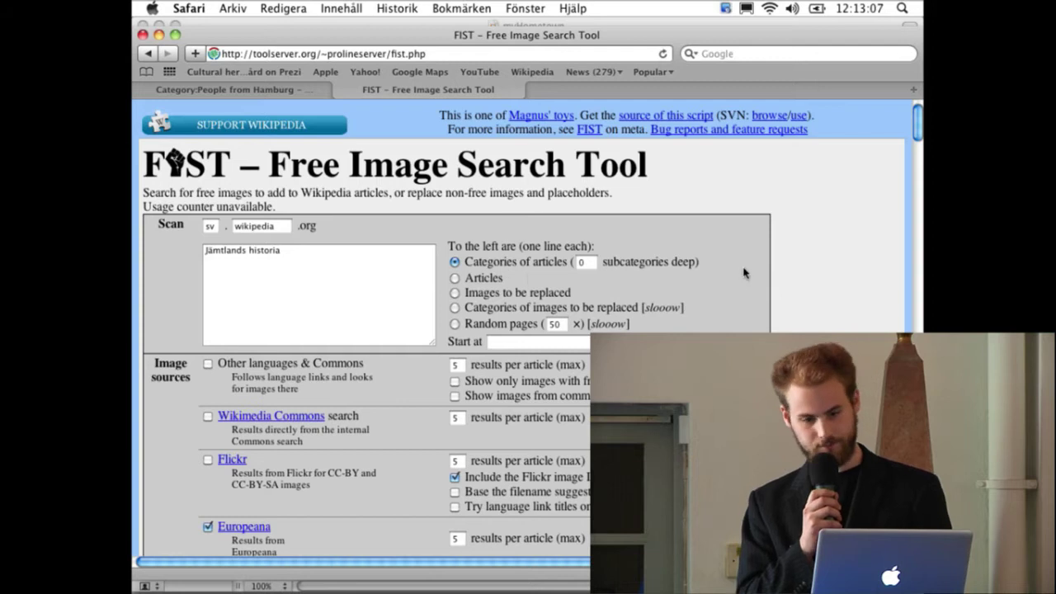
Scroll down to the first Jämtlands historia results among the 25 articles found.
scroll(743, 272, down, 1)
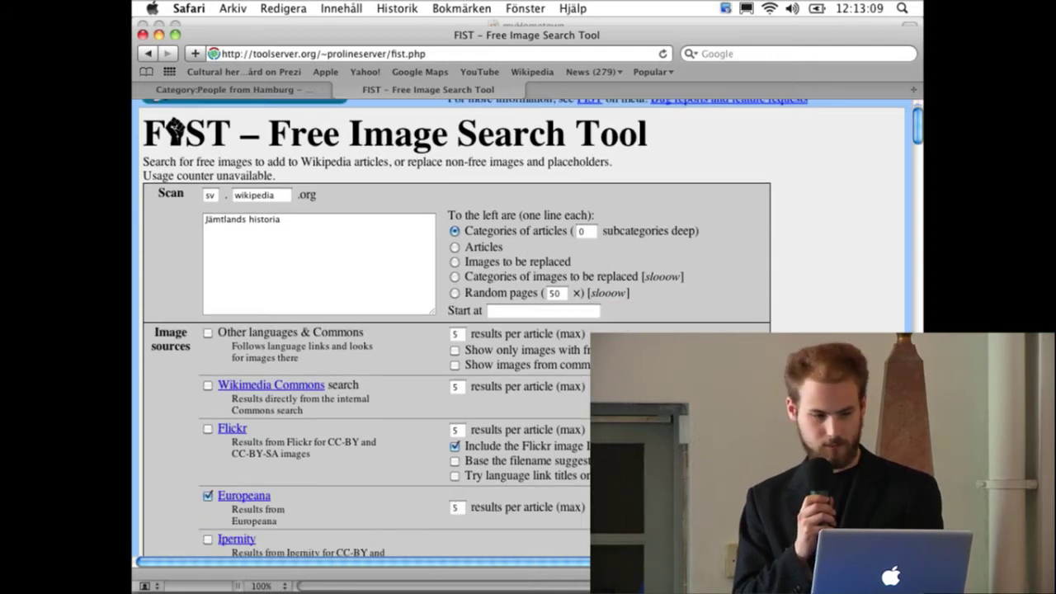
scroll(743, 272, down, 5)
scroll(653, 278, down, 2)
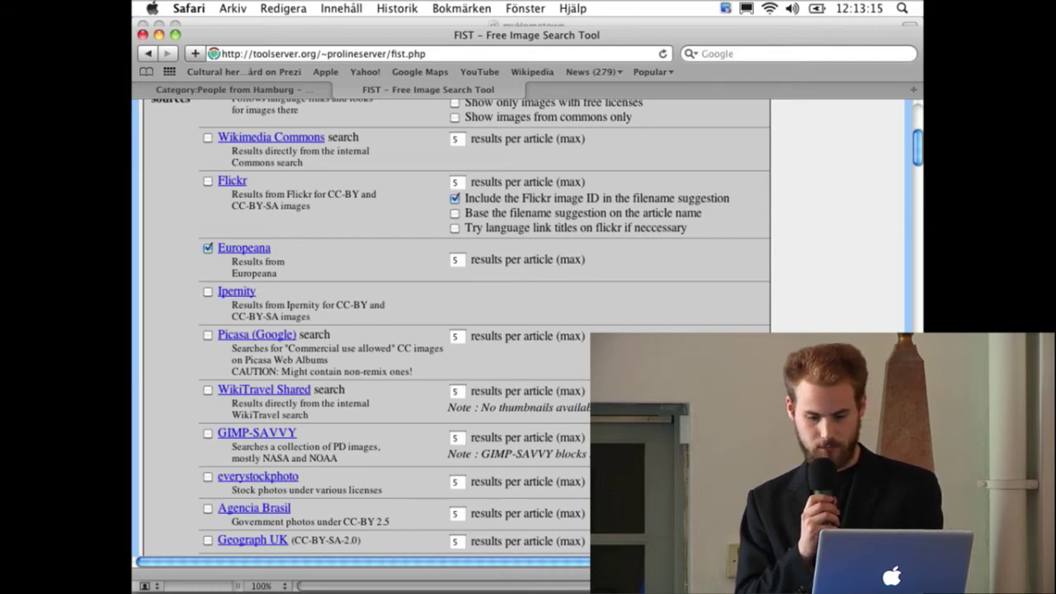
scroll(823, 299, down, 2)
scroll(823, 300, down, 4)
scroll(696, 304, down, 3)
scroll(695, 305, down, 1)
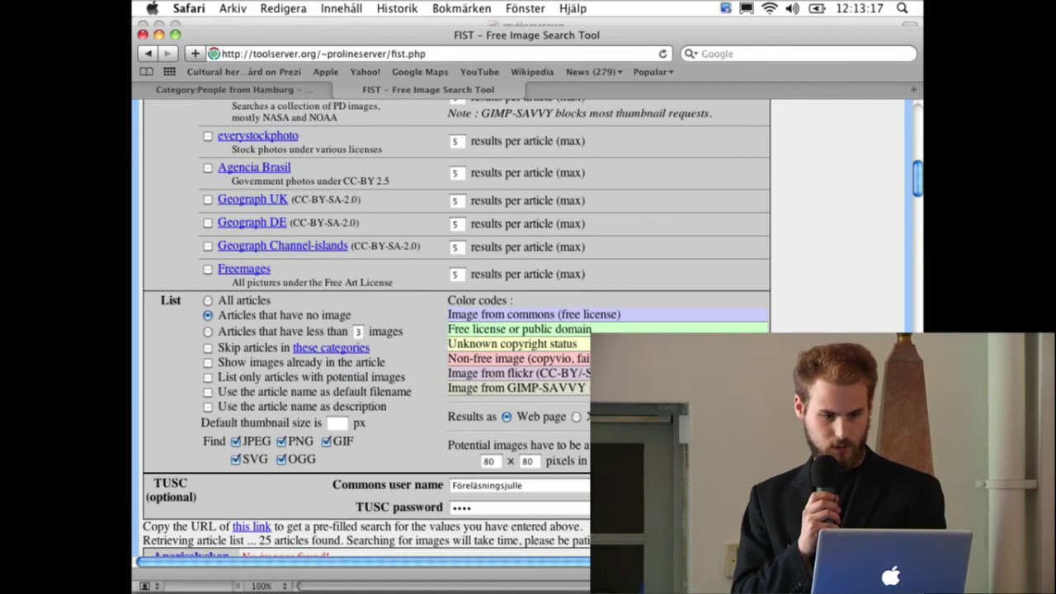
scroll(696, 304, down, 1)
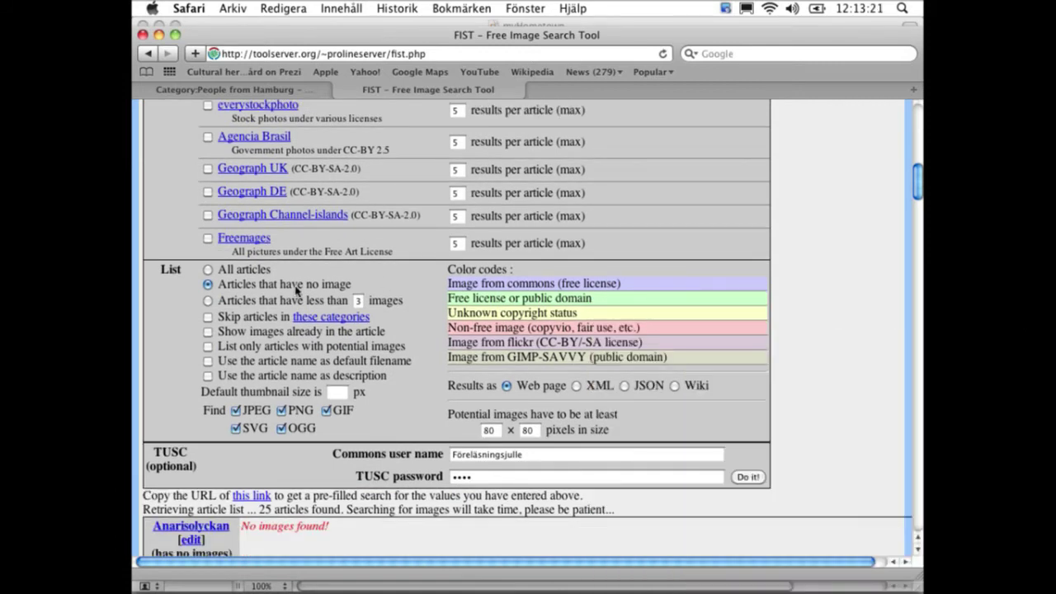
Browse through Skancke's Europeana image matches, panning sideways across the rows.
scroll(828, 292, down, 1)
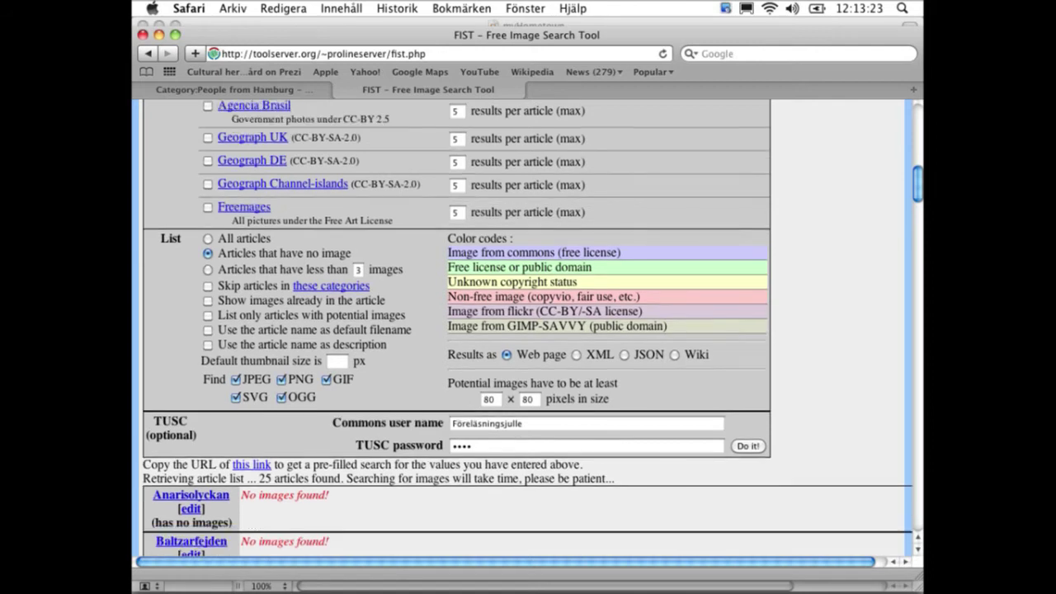
scroll(827, 292, down, 1)
scroll(828, 293, down, 2)
scroll(528, 330, down, 1)
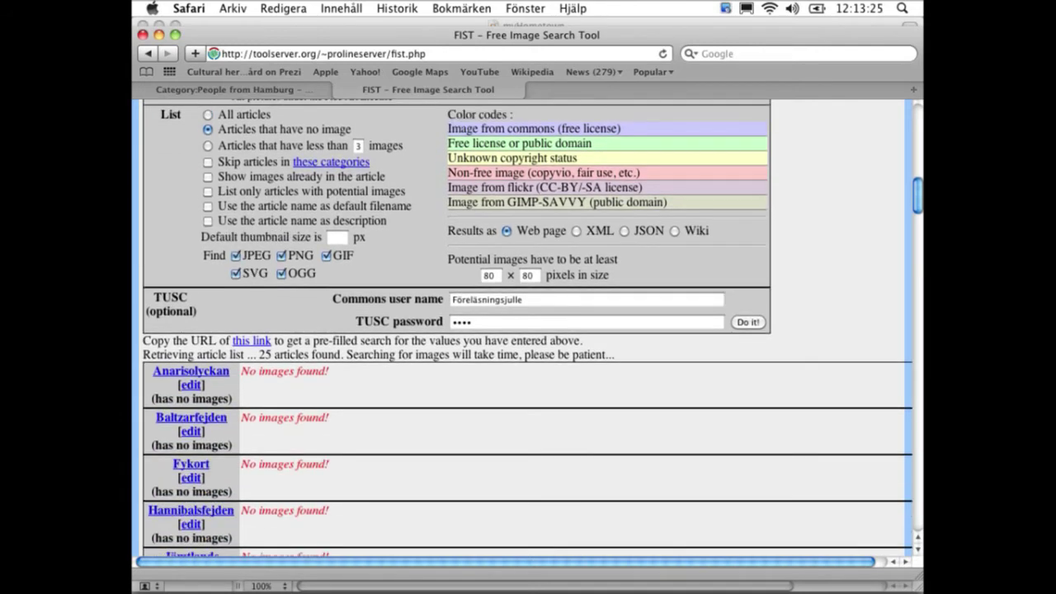
scroll(528, 330, down, 2)
scroll(528, 330, down, 4)
scroll(528, 330, down, 1)
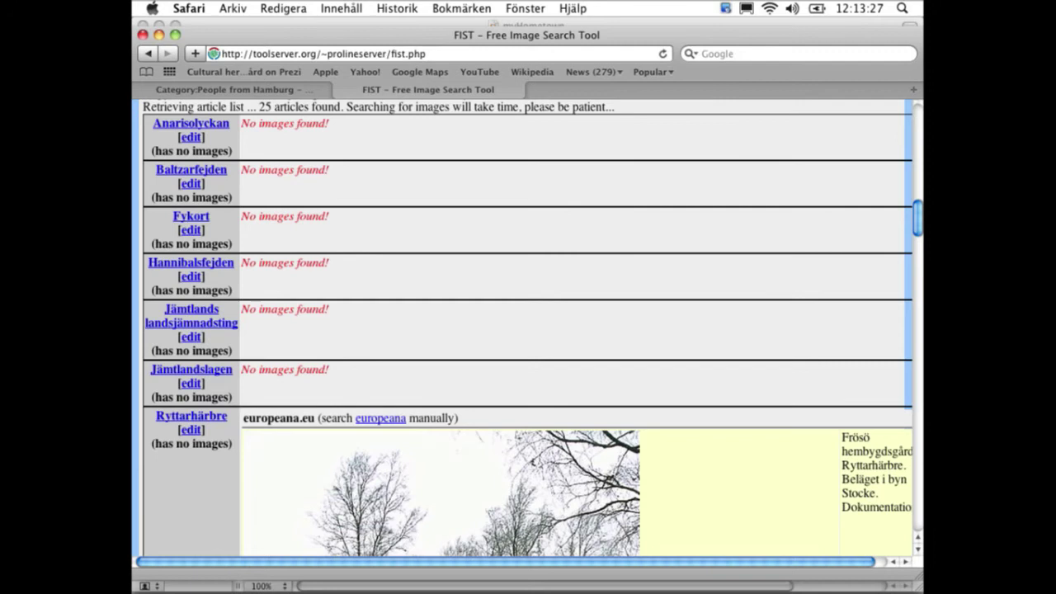
scroll(529, 331, down, 2)
scroll(528, 330, down, 2)
scroll(528, 330, down, 1)
scroll(528, 330, right, 1)
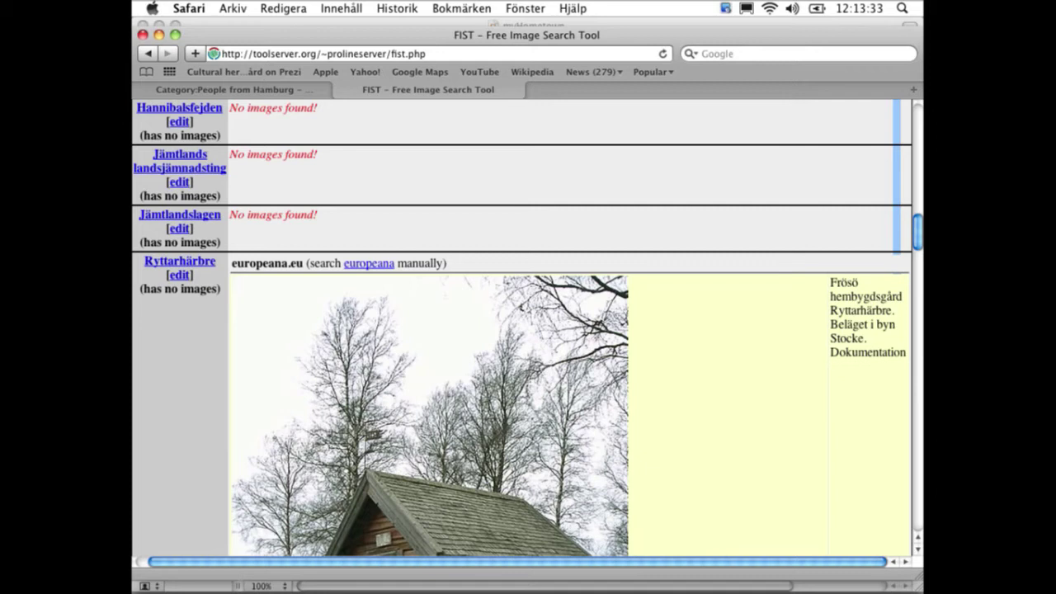
scroll(528, 330, left, 1)
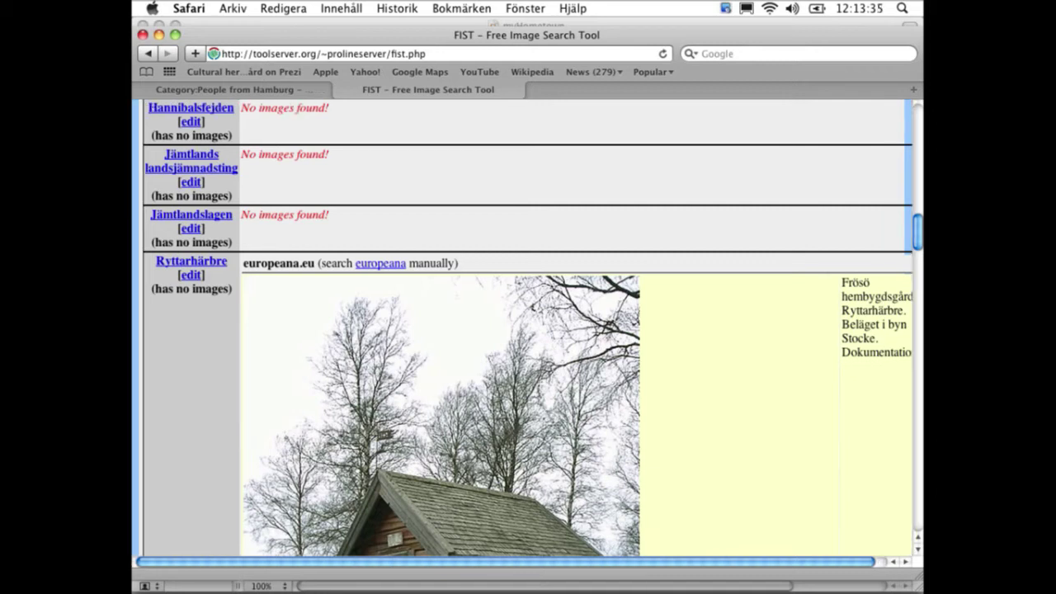
scroll(528, 330, down, 1)
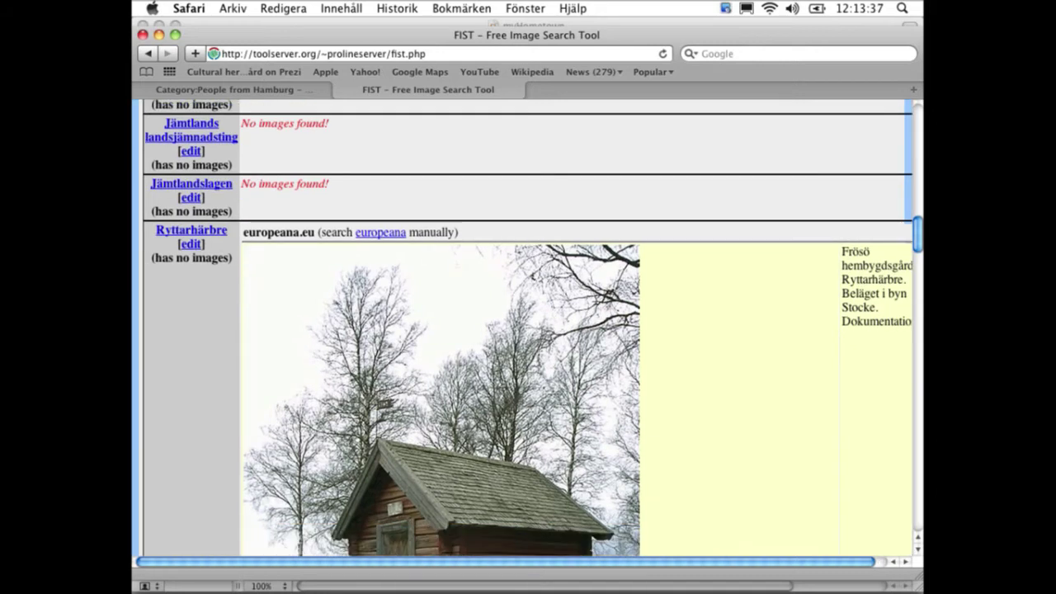
scroll(528, 330, down, 2)
scroll(528, 330, down, 1)
scroll(528, 330, right, 1)
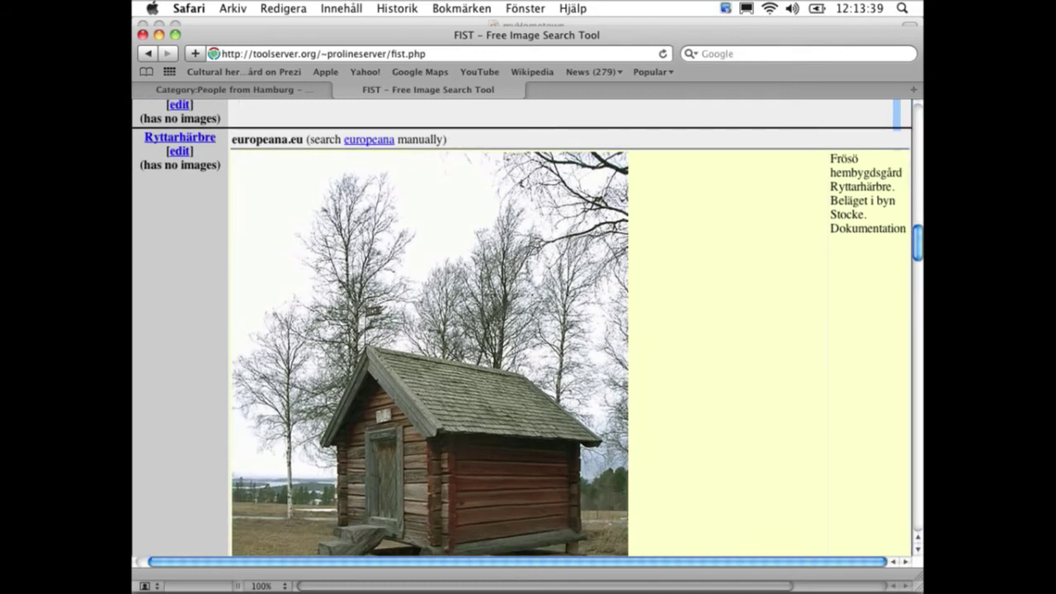
scroll(528, 330, left, 1)
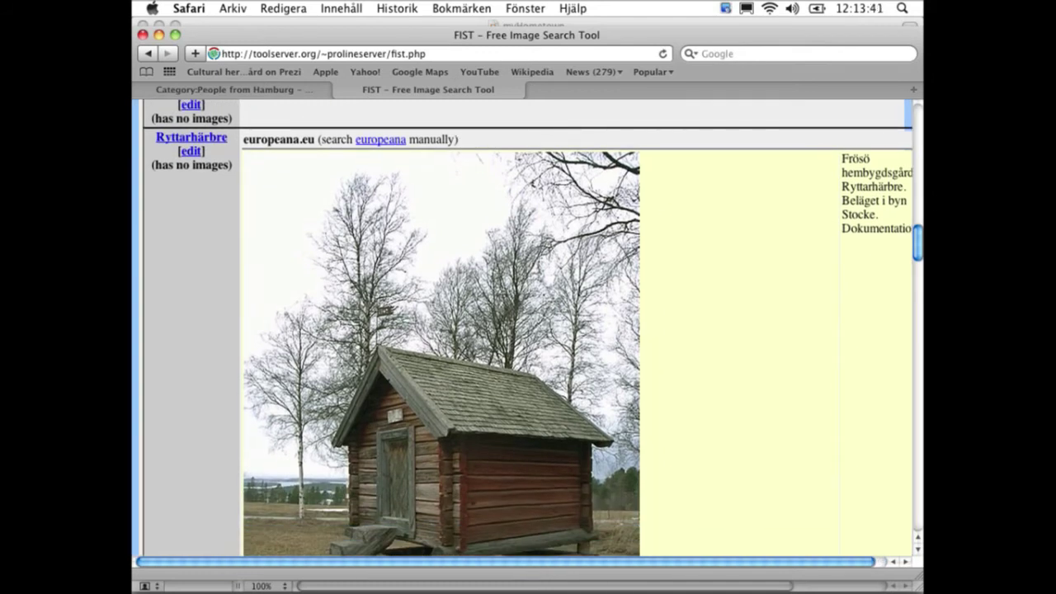
scroll(641, 231, up, 1)
scroll(641, 231, down, 1)
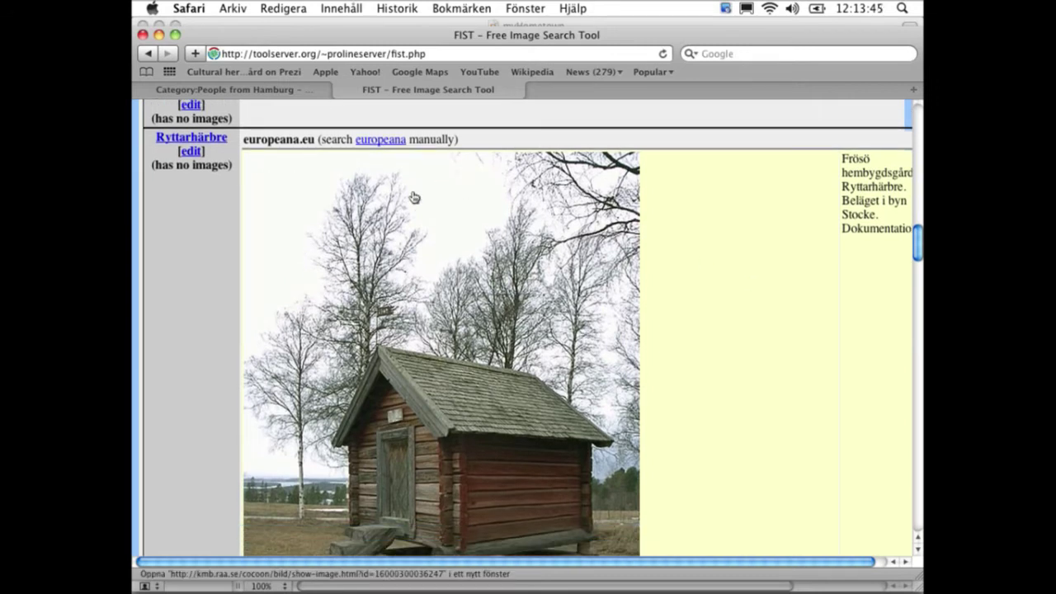
scroll(745, 265, right, 1)
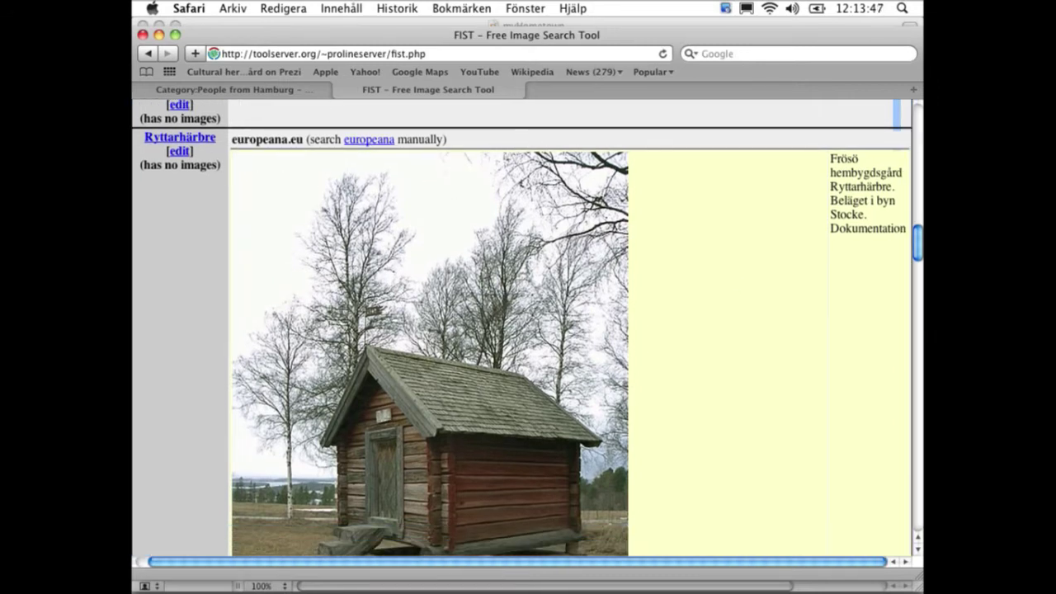
scroll(522, 334, left, 1)
scroll(533, 328, down, 2)
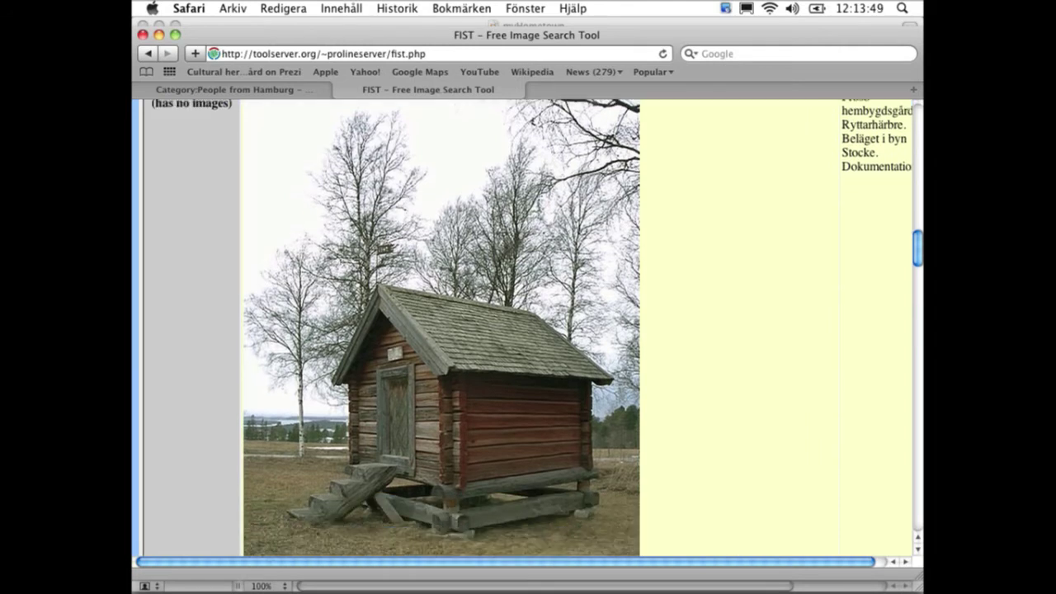
scroll(523, 330, right, 1)
scroll(523, 331, up, 2)
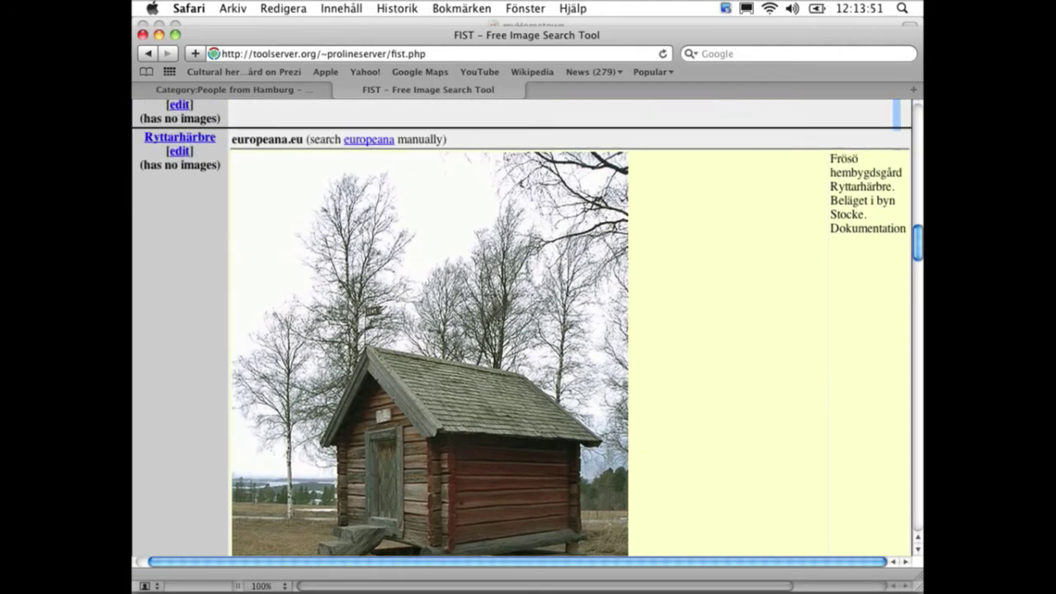
Scroll past the imageless Jämtland battle articles down to the Teaterkriget europeana.eu entry.
scroll(523, 330, down, 1)
scroll(524, 330, down, 3)
scroll(523, 330, down, 1)
scroll(523, 330, down, 1)
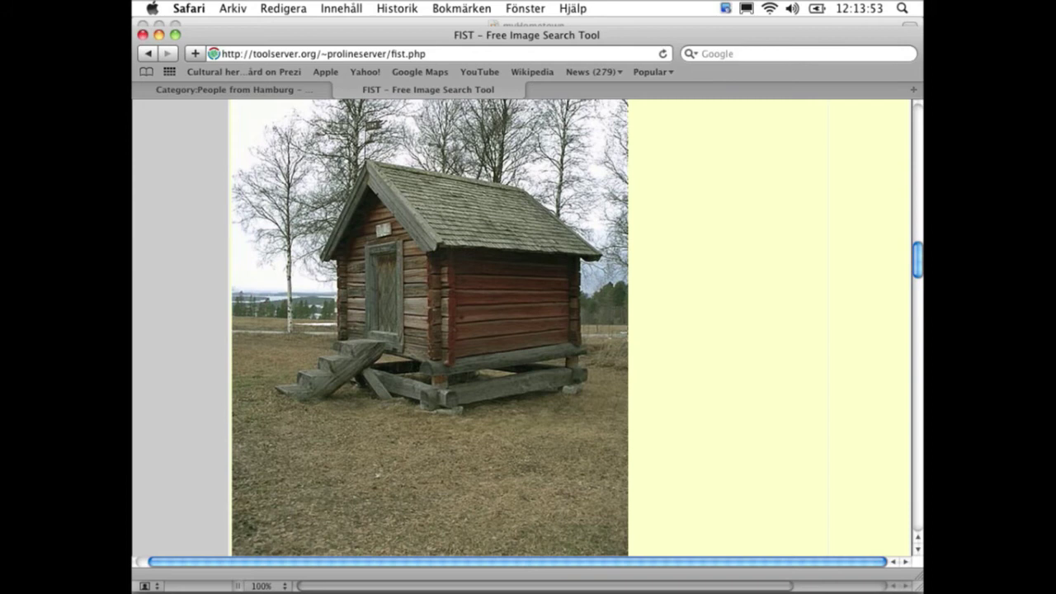
scroll(523, 330, down, 4)
scroll(523, 330, down, 4)
scroll(523, 330, down, 5)
scroll(523, 330, down, 7)
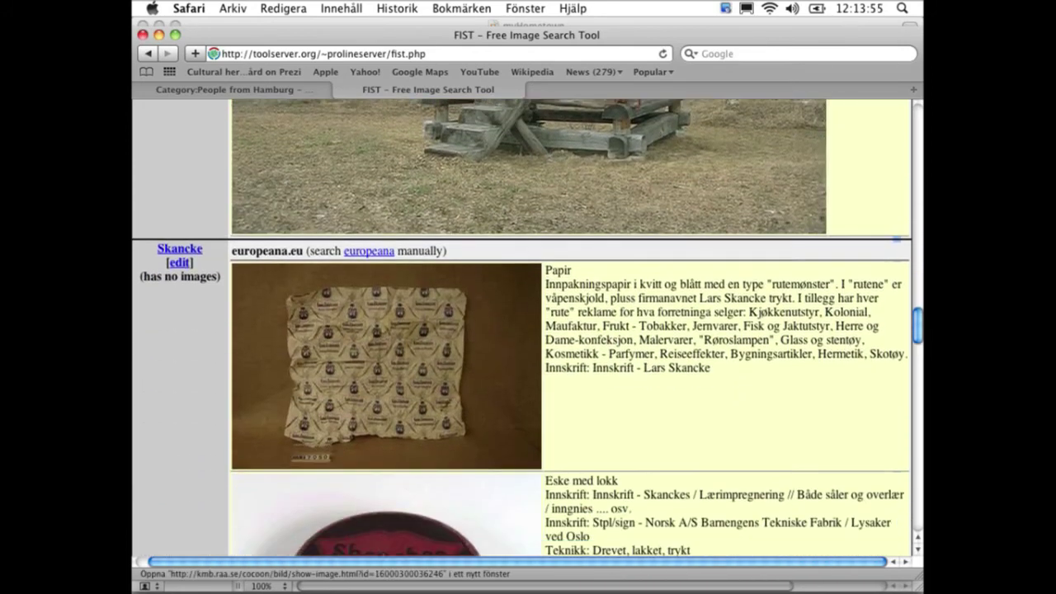
scroll(523, 330, down, 1)
scroll(523, 331, down, 1)
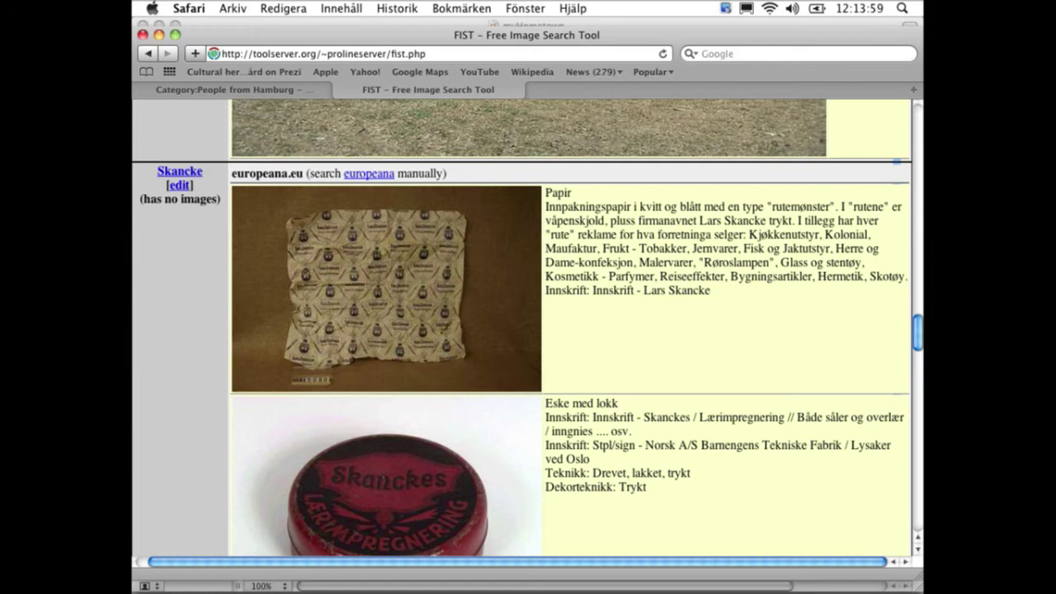
scroll(523, 330, down, 1)
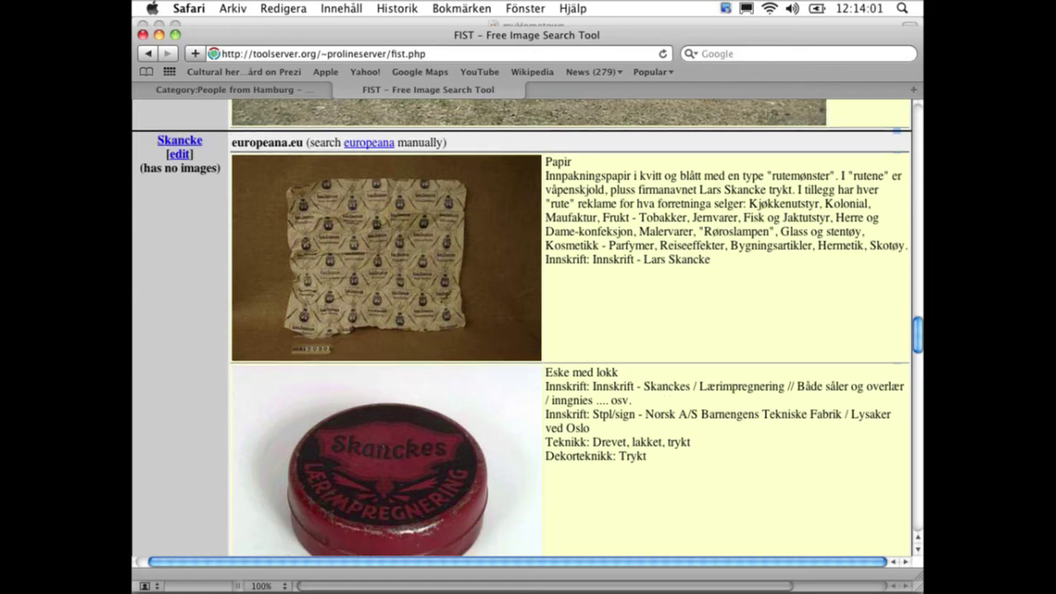
scroll(523, 330, down, 1)
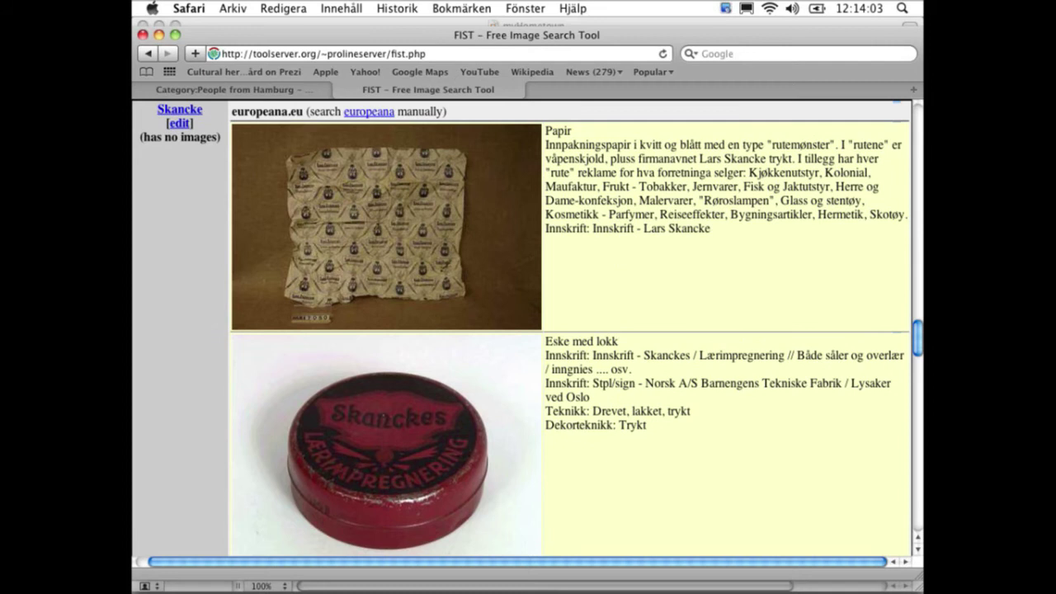
scroll(523, 330, down, 3)
scroll(523, 330, down, 5)
scroll(523, 330, down, 3)
scroll(523, 330, down, 1)
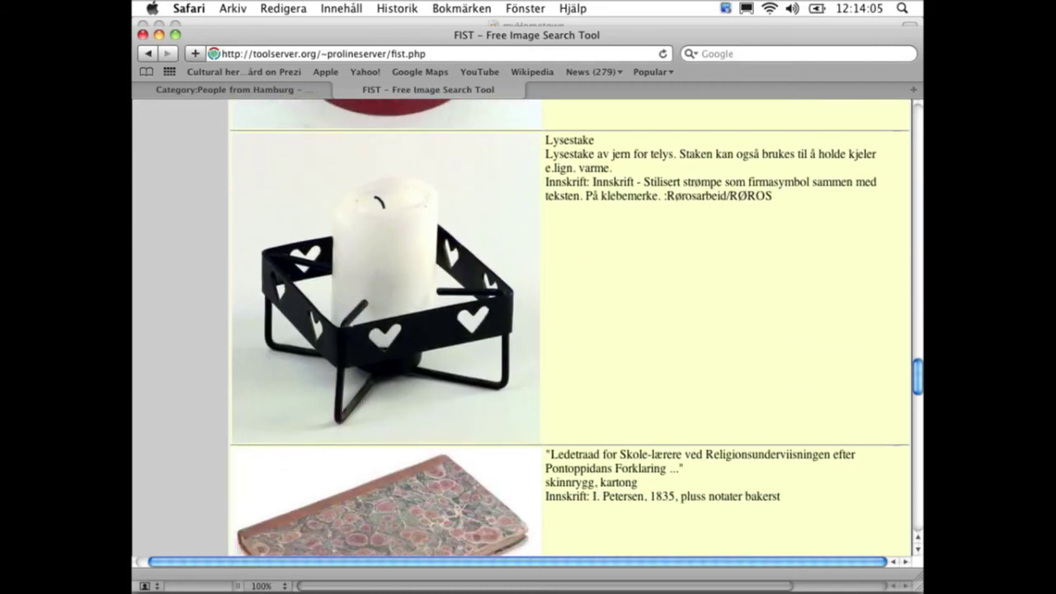
scroll(523, 330, down, 2)
scroll(523, 330, down, 5)
scroll(523, 330, down, 6)
Look through the Kvistrum bridge photos found for Teaterkriget.
scroll(523, 330, down, 4)
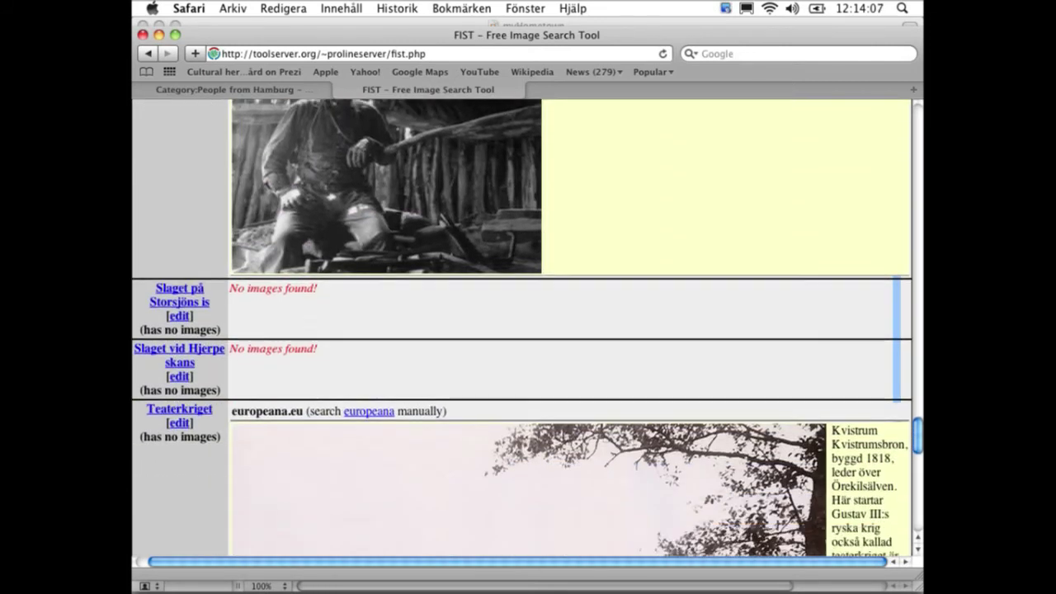
scroll(523, 330, down, 3)
scroll(523, 330, down, 1)
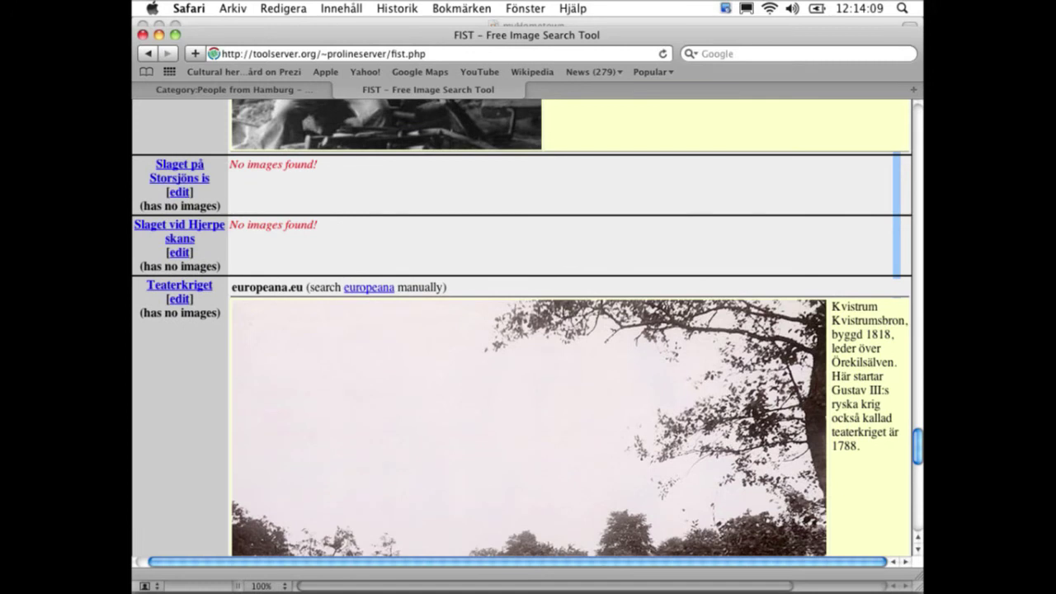
scroll(524, 330, down, 1)
scroll(523, 330, down, 3)
scroll(523, 330, down, 2)
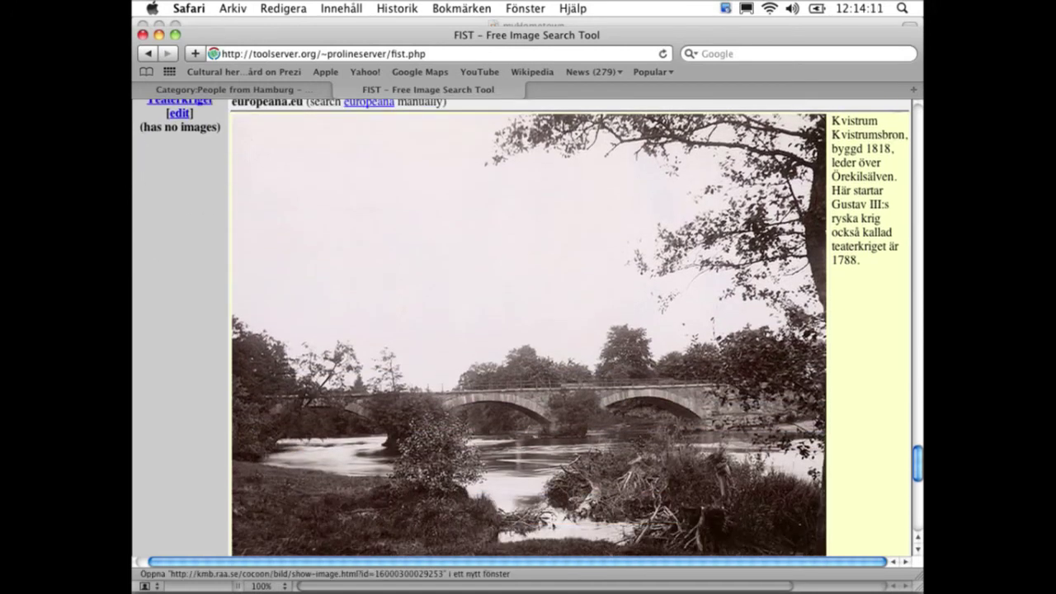
scroll(523, 330, down, 1)
scroll(523, 330, up, 1)
scroll(523, 330, down, 1)
scroll(523, 330, down, 3)
scroll(523, 330, down, 5)
scroll(523, 330, down, 5)
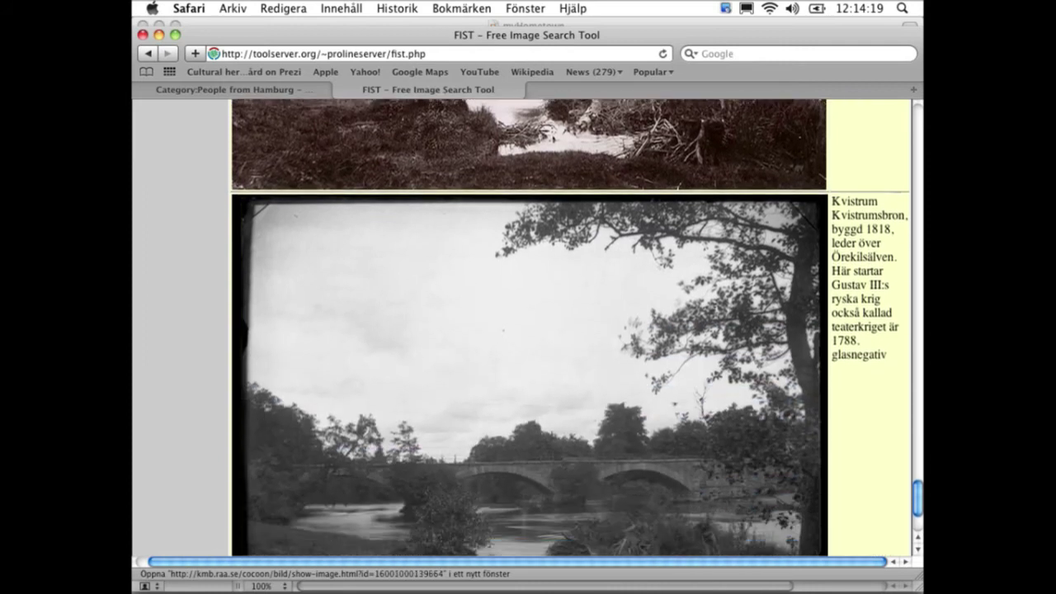
scroll(524, 331, down, 5)
Return up to Skancke's Papir wrapping paper and Eske med lokk tin entries.
scroll(523, 330, up, 1)
scroll(523, 330, up, 4)
scroll(523, 330, up, 4)
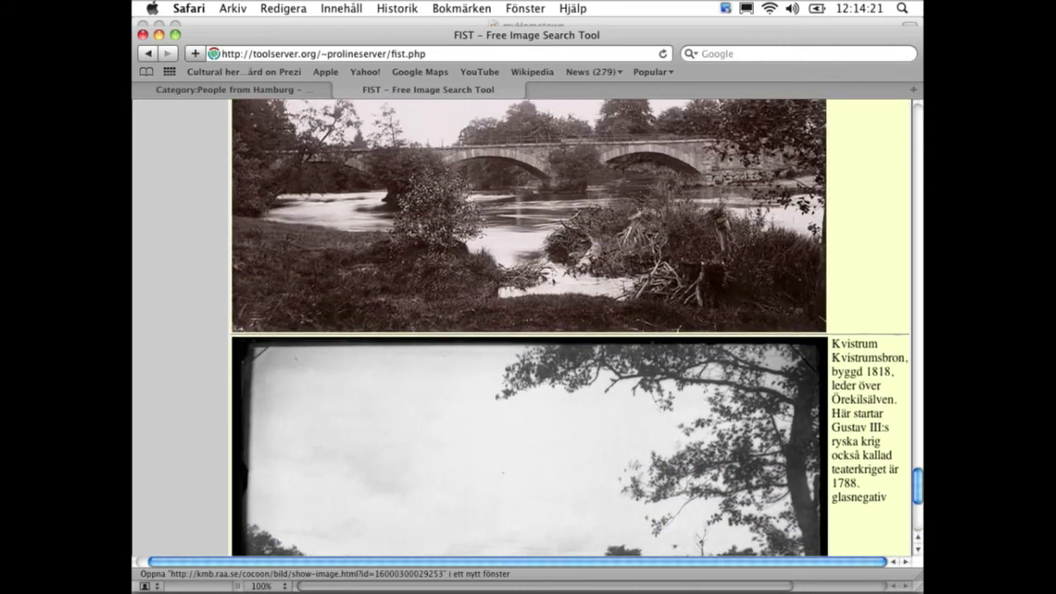
scroll(523, 330, up, 5)
scroll(523, 330, up, 4)
scroll(524, 330, up, 3)
scroll(523, 331, up, 2)
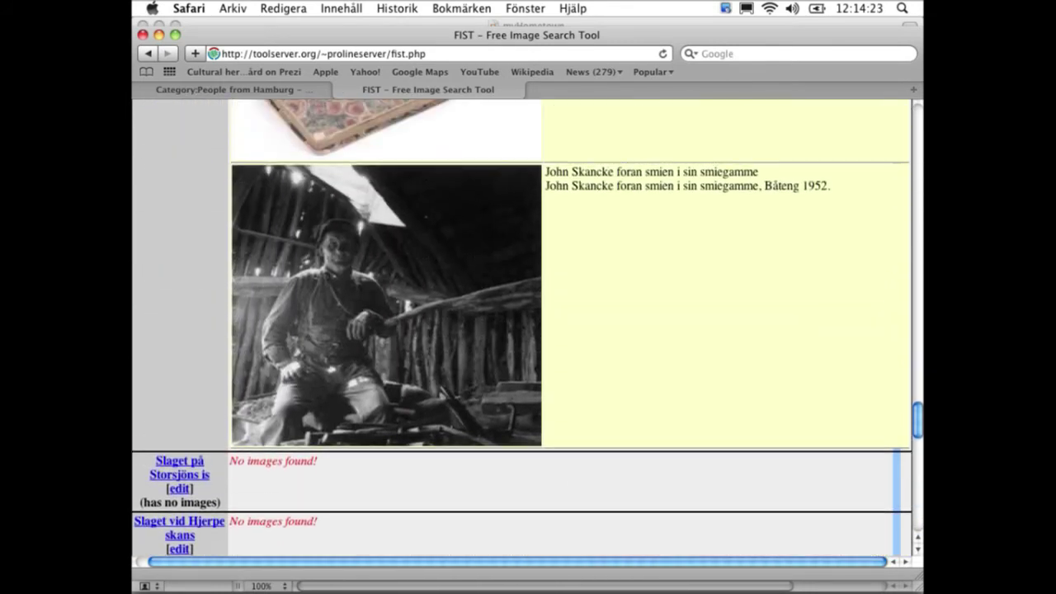
scroll(524, 330, up, 1)
scroll(523, 331, up, 1)
scroll(523, 330, up, 4)
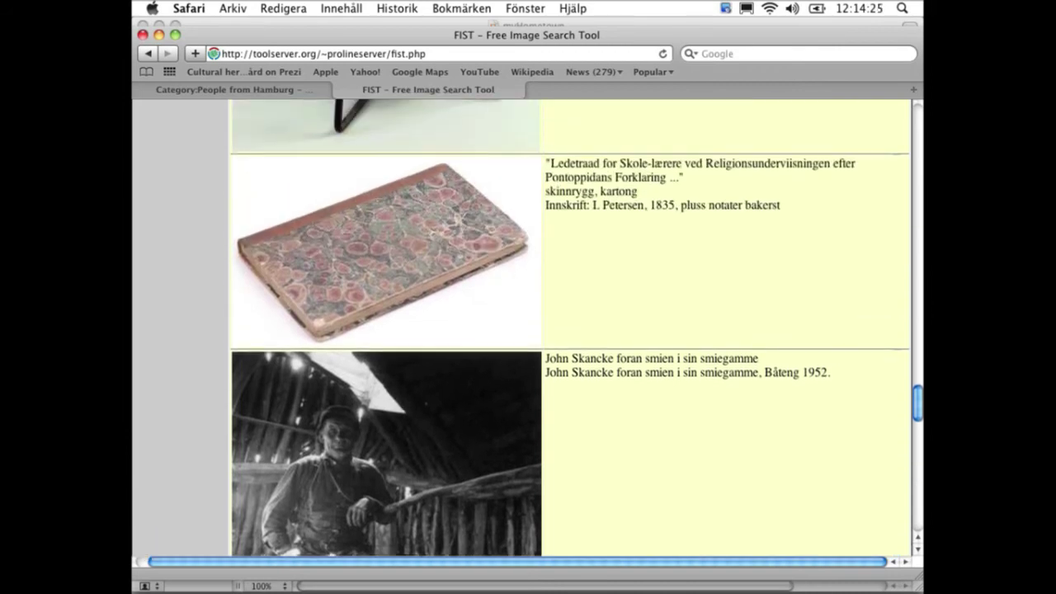
scroll(523, 330, up, 6)
scroll(523, 330, up, 6)
scroll(523, 330, up, 5)
Scroll up the results to the Ryttarhärbre row.
scroll(523, 330, up, 6)
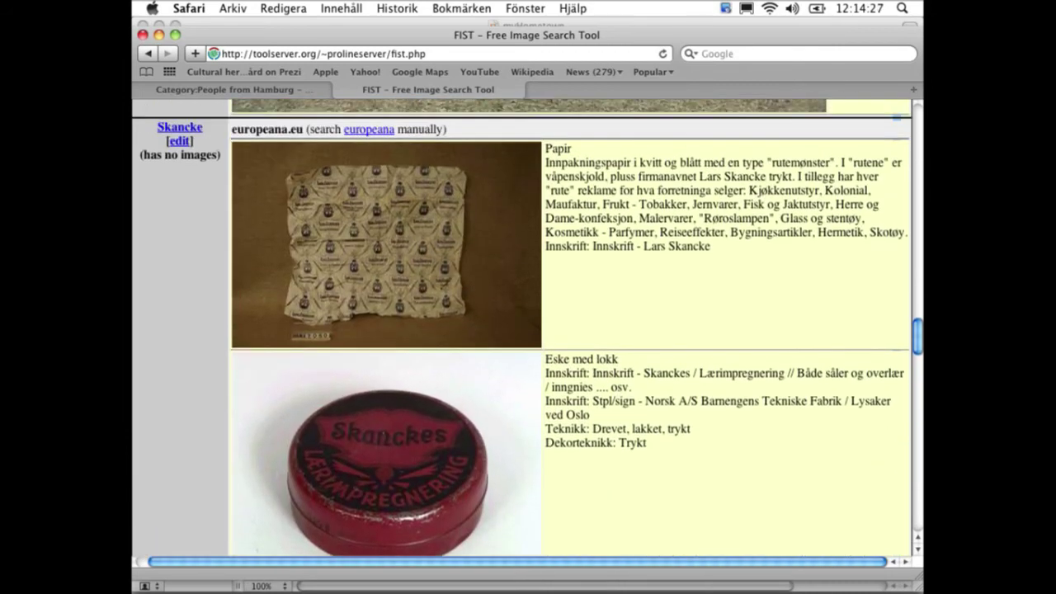
scroll(523, 330, up, 5)
scroll(523, 330, up, 5)
scroll(523, 330, up, 4)
scroll(523, 330, up, 1)
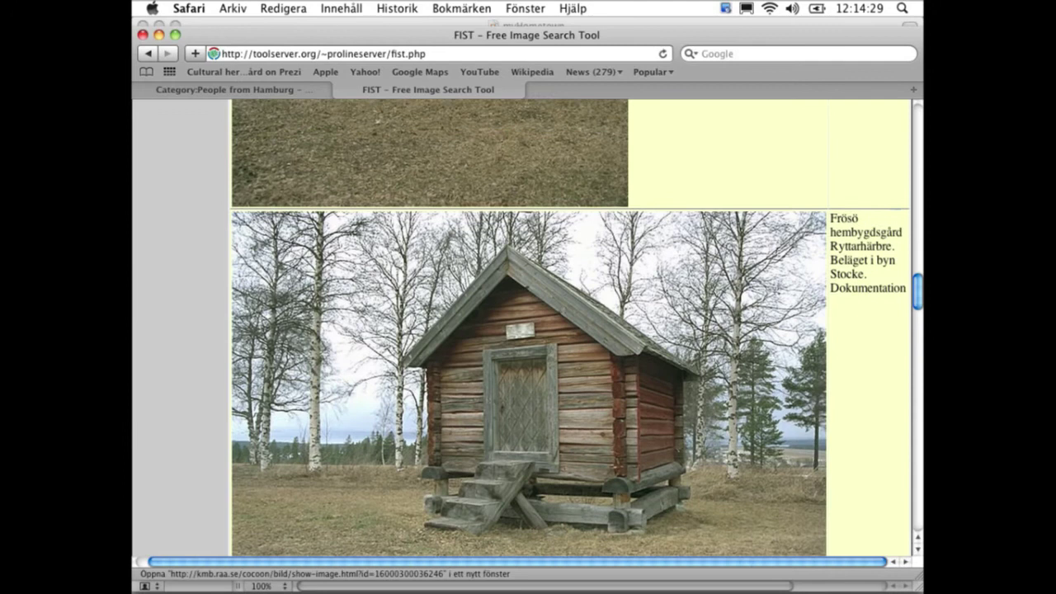
scroll(524, 330, up, 5)
scroll(523, 330, up, 7)
scroll(523, 330, up, 5)
scroll(523, 330, up, 2)
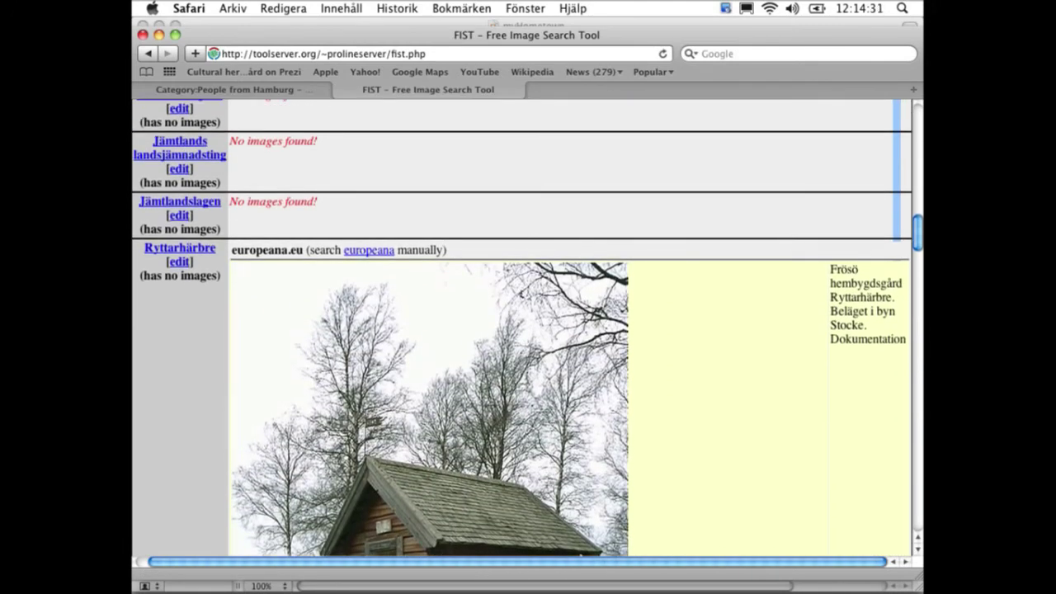
scroll(523, 330, down, 1)
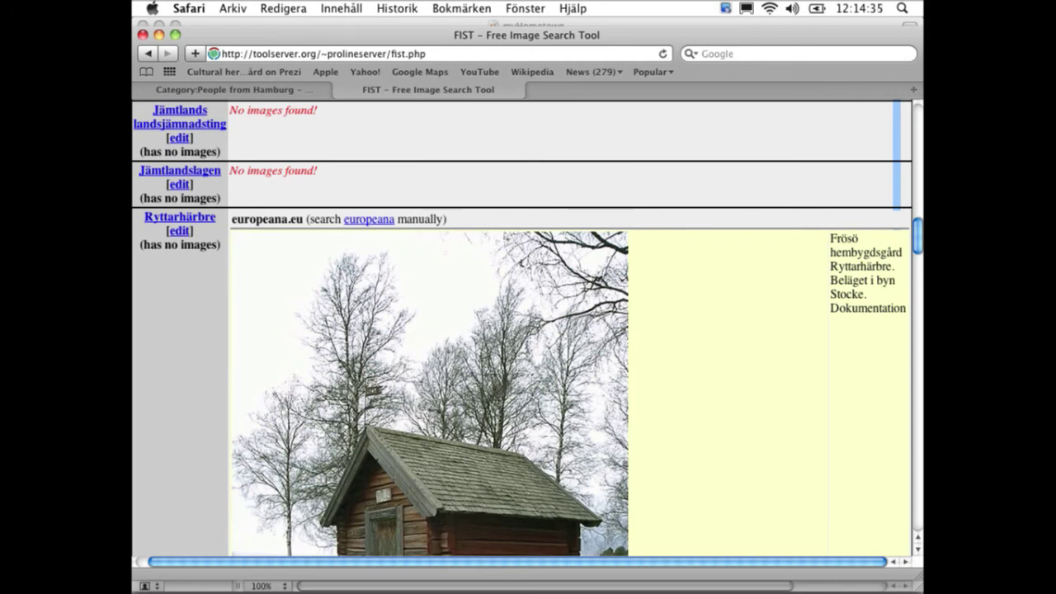
scroll(521, 327, up, 1)
Center the Europeana photo of Frösö hembygdsgård's log storehouse in the window.
scroll(523, 330, down, 1)
scroll(523, 330, down, 1)
scroll(523, 330, down, 1)
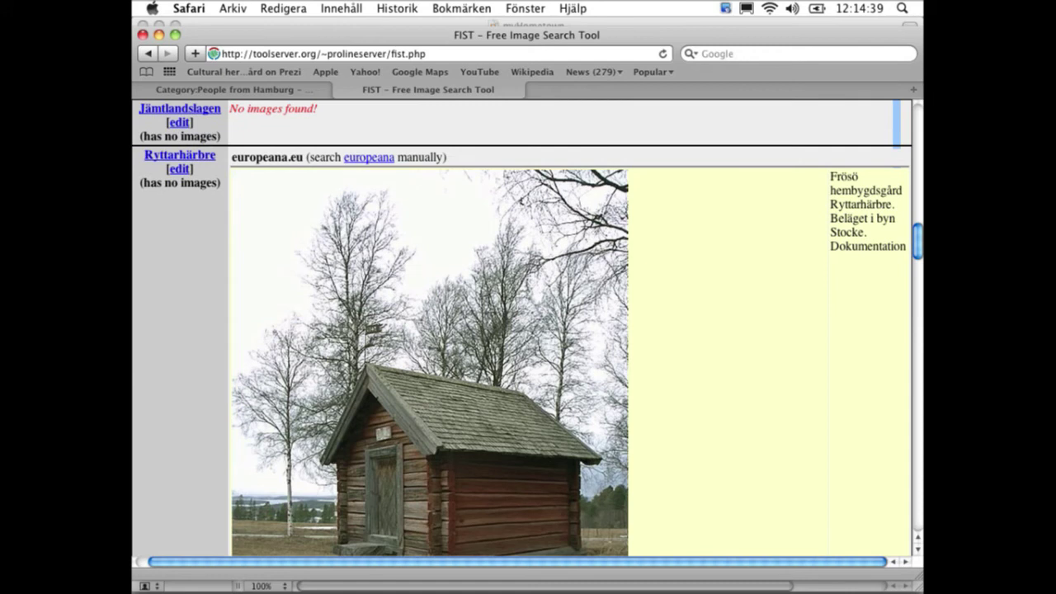
scroll(523, 330, down, 2)
scroll(523, 330, down, 1)
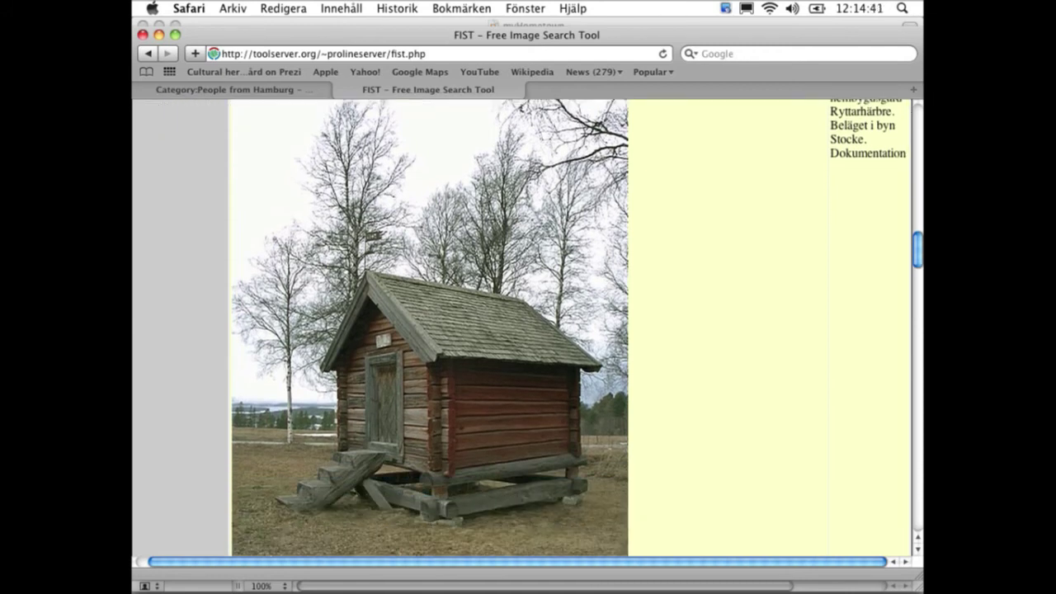
scroll(523, 330, down, 5)
scroll(523, 330, down, 2)
scroll(523, 330, down, 1)
scroll(523, 330, up, 1)
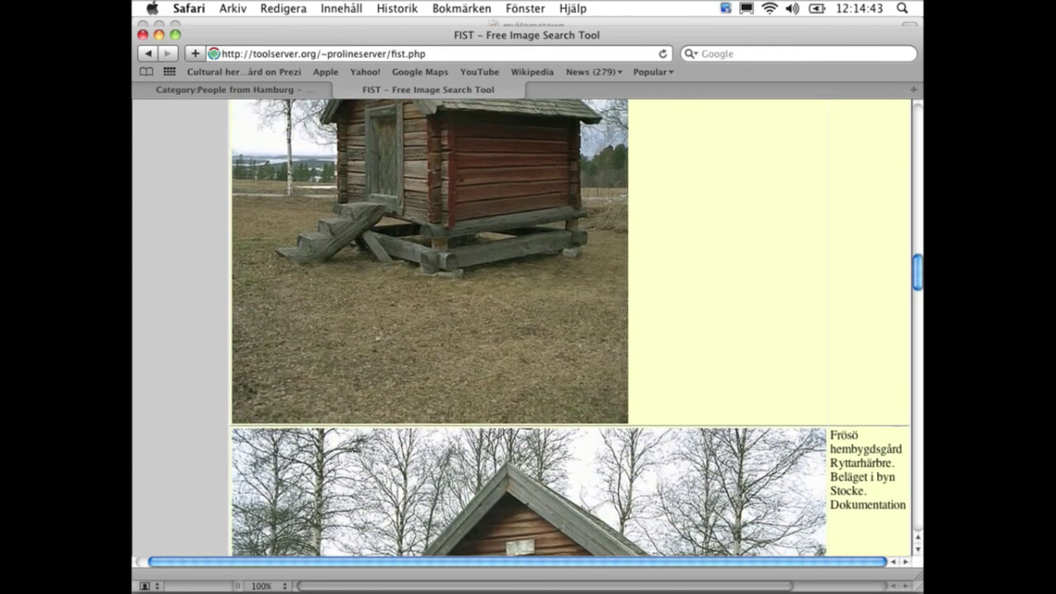
scroll(523, 330, up, 1)
scroll(523, 330, down, 12)
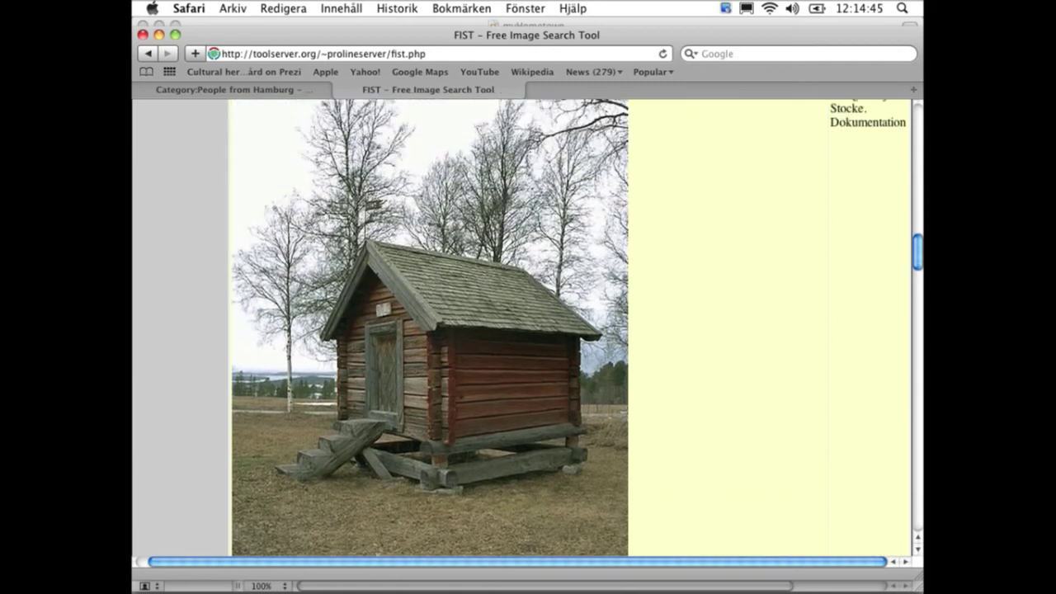
scroll(523, 330, up, 1)
scroll(523, 330, up, 2)
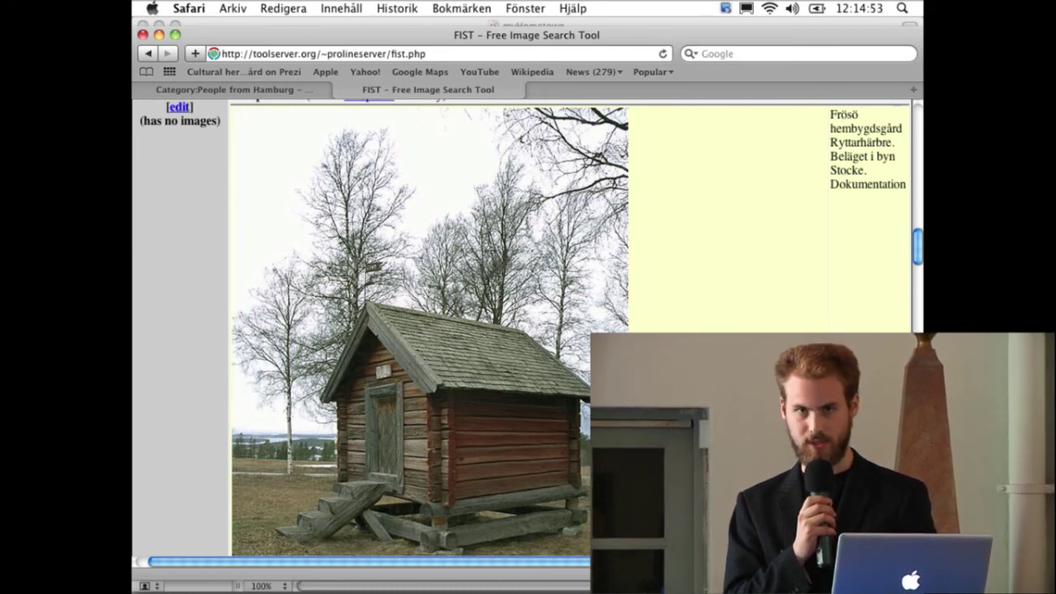
Return to the top of the FIST results, showing the TUSC form and article list.
scroll(528, 330, up, 1)
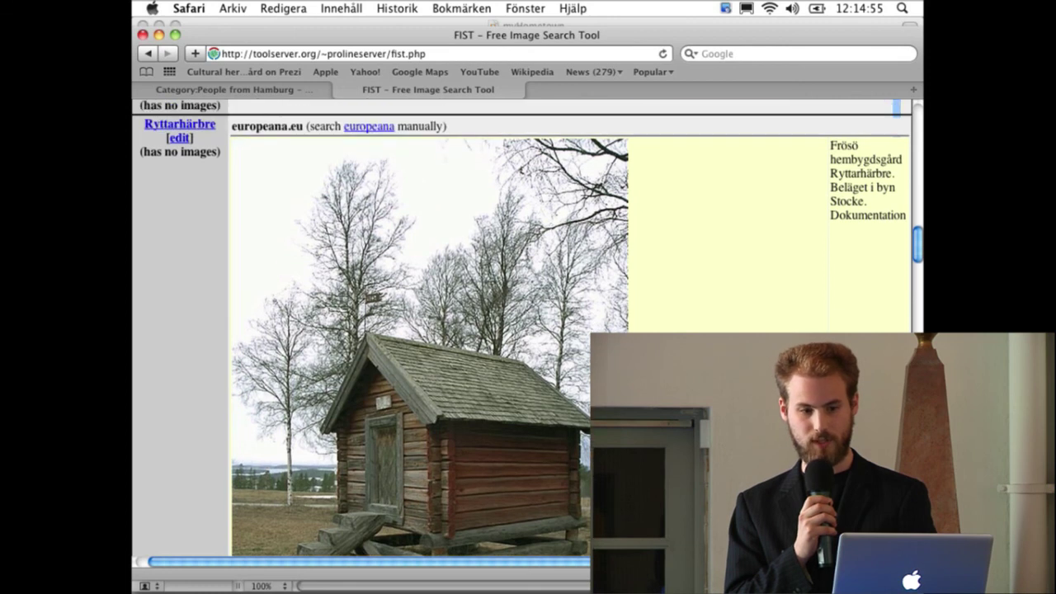
scroll(528, 330, up, 5)
scroll(528, 330, up, 6)
scroll(528, 330, up, 1)
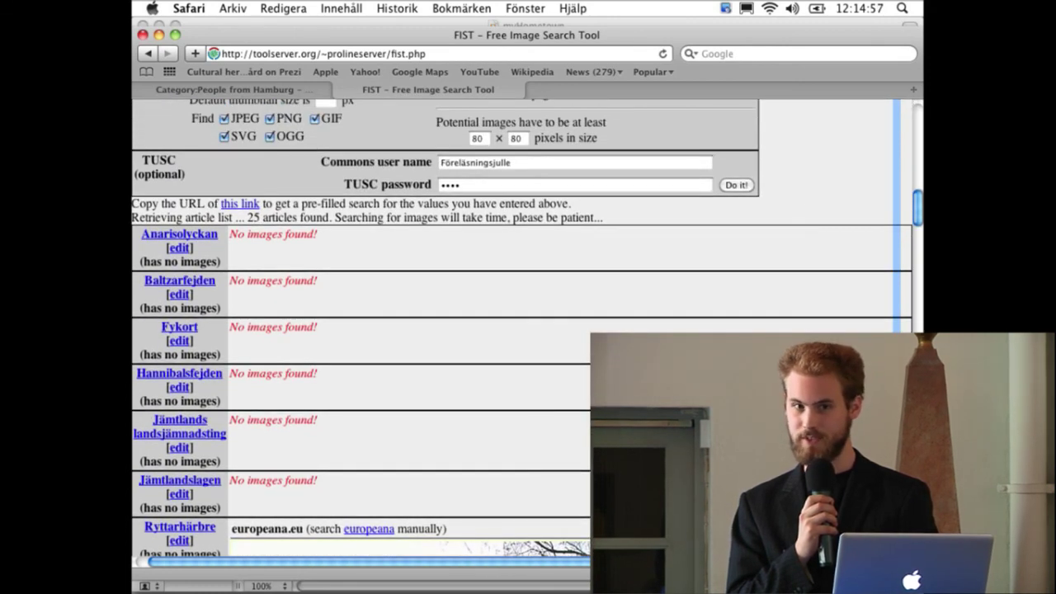